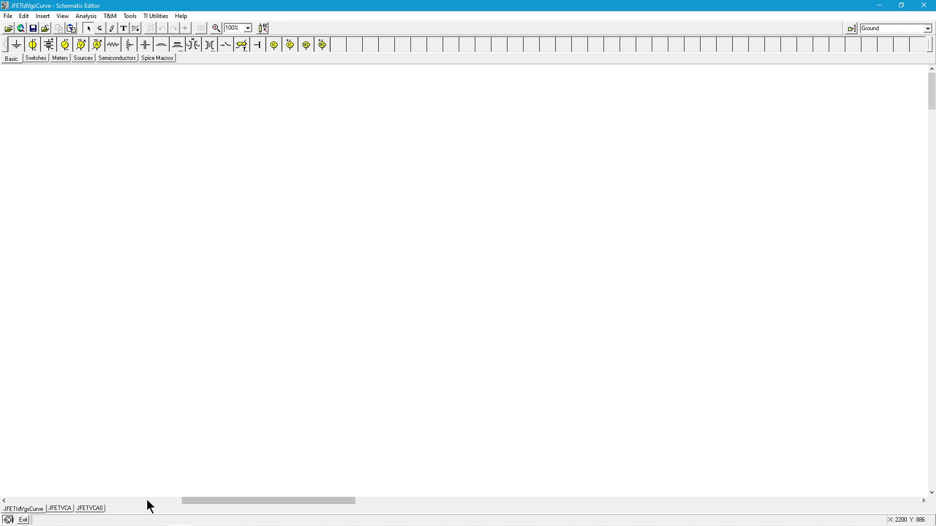
- Scroll the JFETIdVgsCurve sheet left to show the JFET characteristic curve with the Av and gm equations
{"action": "left_click", "coordinate": [147, 500]}
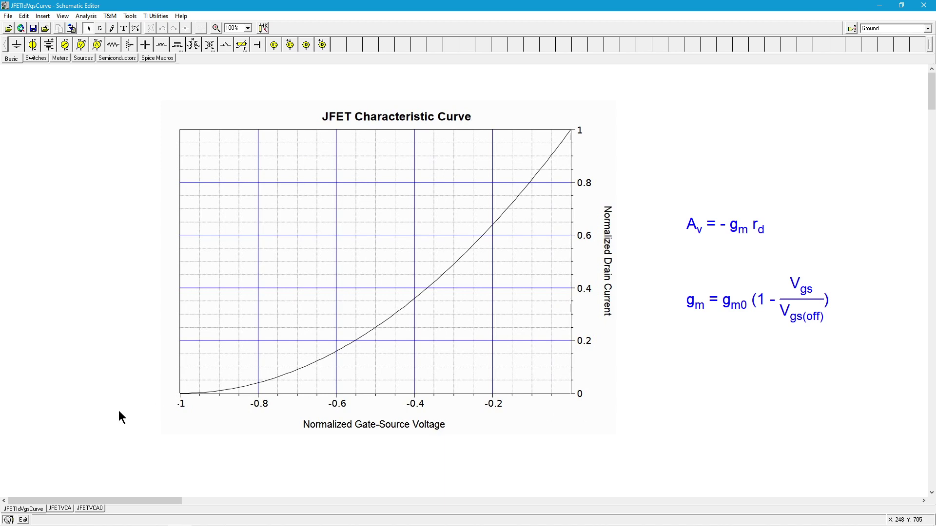
{"action": "left_click", "coordinate": [63, 509]}
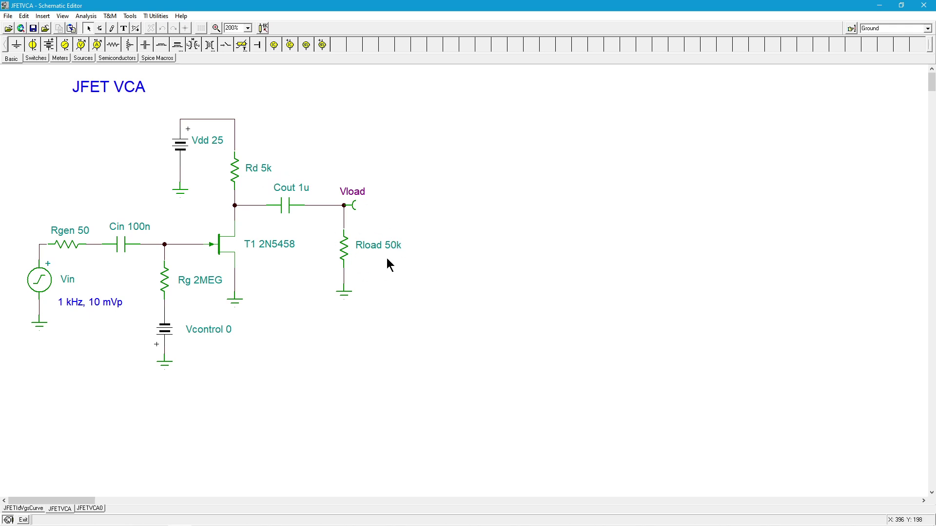
- Run a transient analysis at Vcontrol 0 and place a Vin/Vload legend on the resulting graph
{"action": "left_click", "coordinate": [91, 17]}
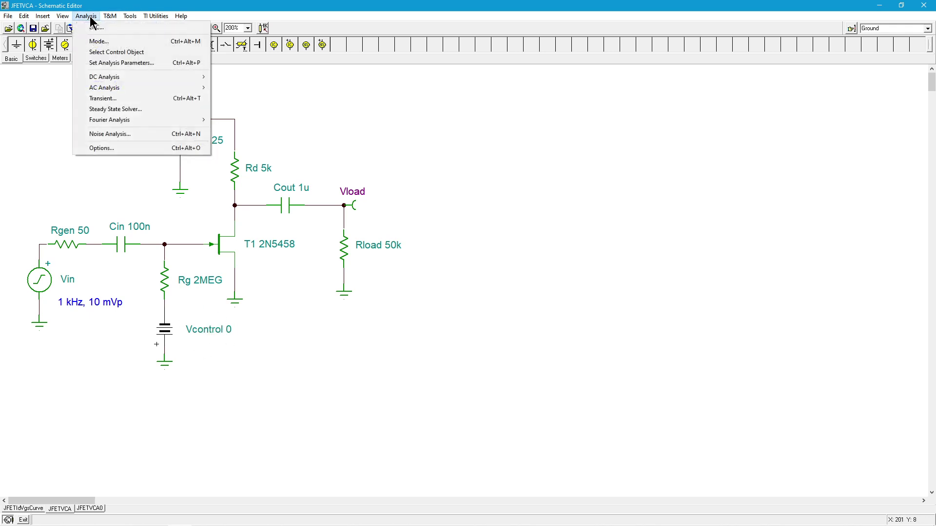
{"action": "left_click", "coordinate": [113, 99]}
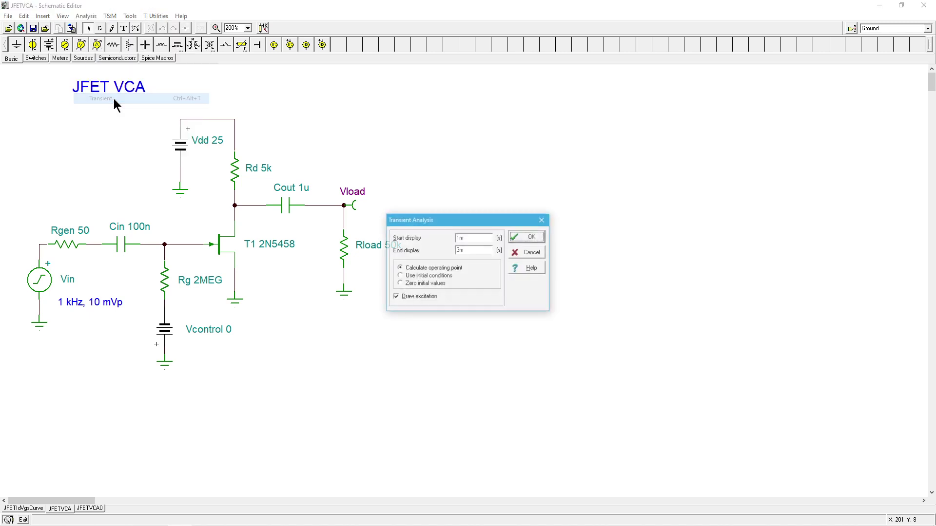
{"action": "left_click", "coordinate": [531, 239]}
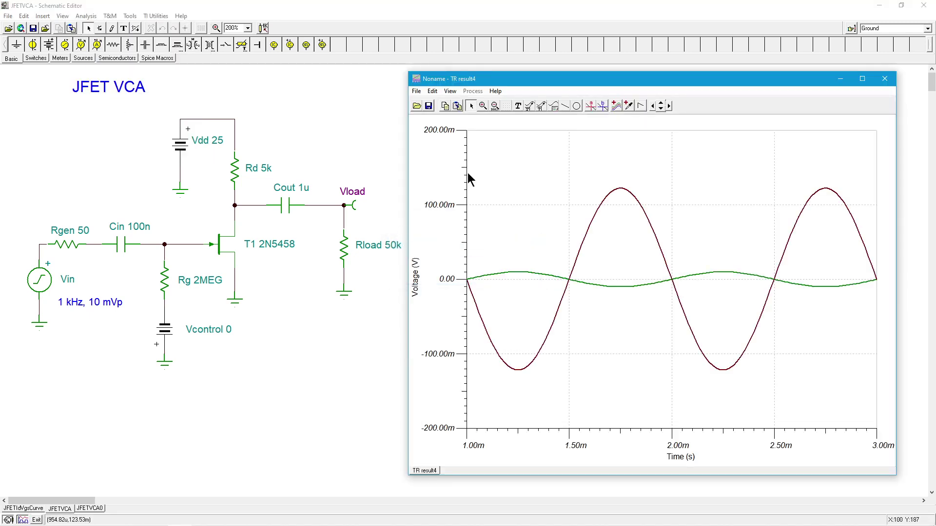
{"action": "left_click", "coordinate": [554, 106]}
{"action": "left_click", "coordinate": [492, 147]}
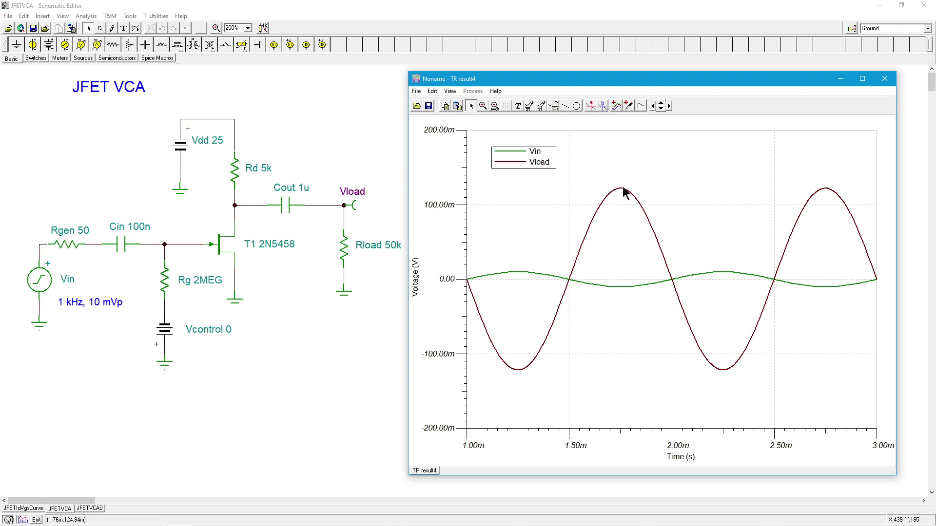
{"action": "left_click", "coordinate": [590, 106]}
{"action": "left_click", "coordinate": [627, 192]}
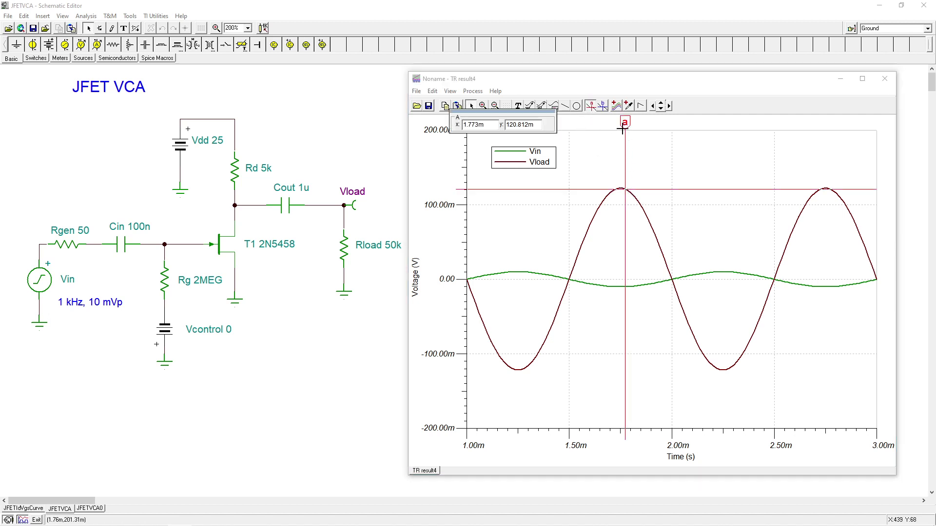
{"action": "left_click_drag", "start_coordinate": [625, 123], "coordinate": [619, 127]}
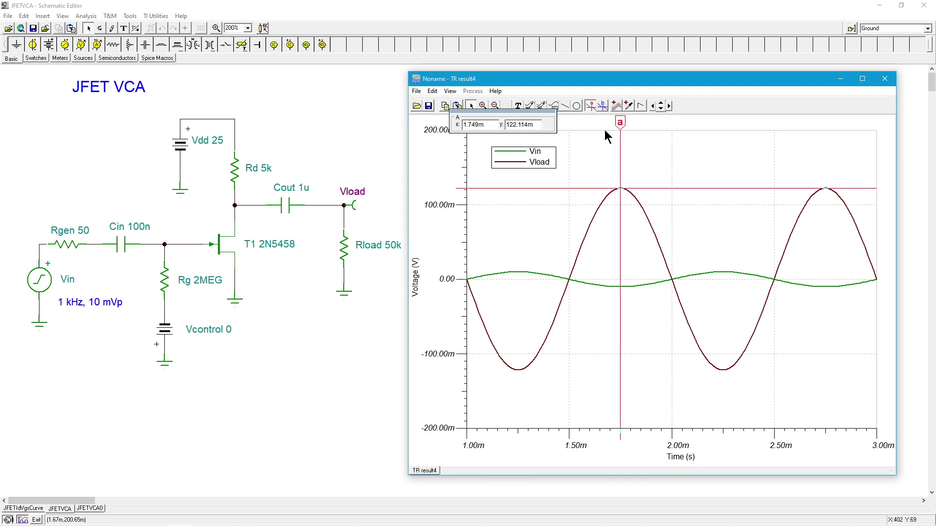
{"action": "left_click", "coordinate": [590, 106]}
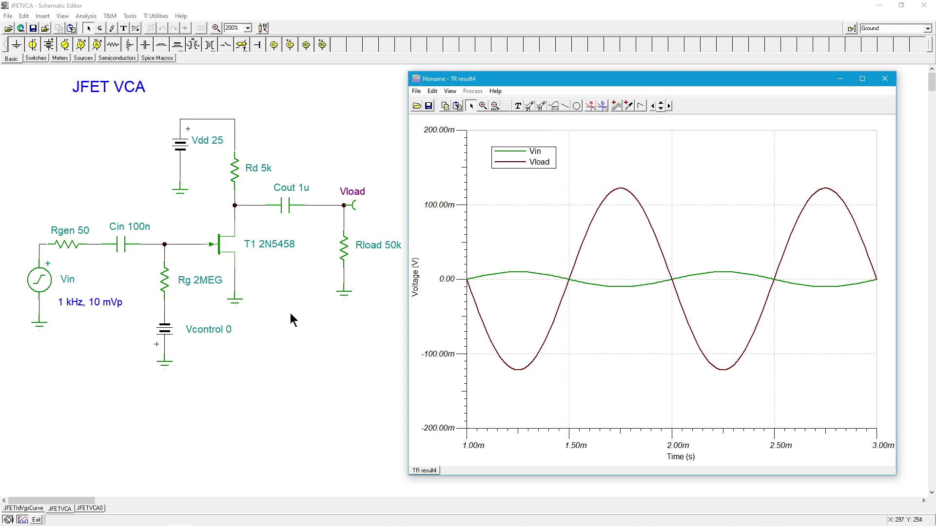
- Change the Vcontrol battery's voltage from 0 to 1 V
{"action": "left_click", "coordinate": [162, 336]}
{"action": "double_click", "coordinate": [162, 339]}
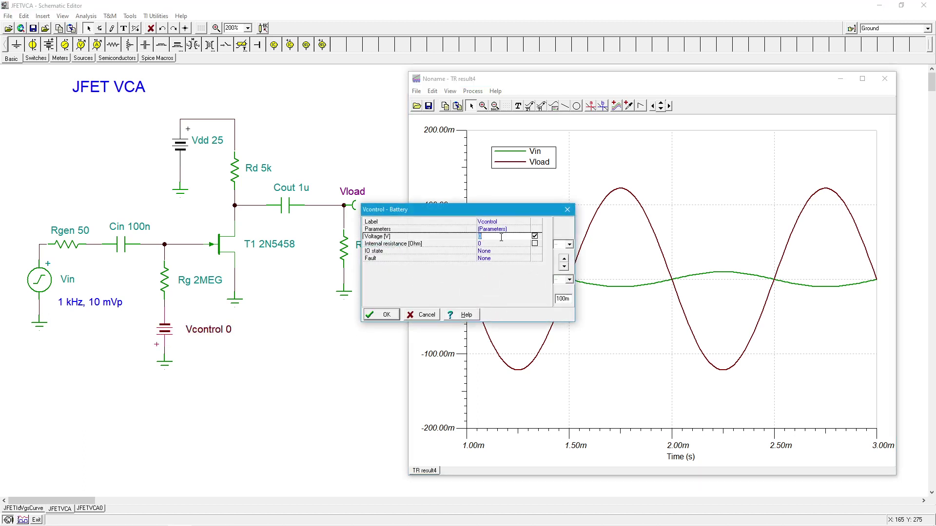
{"action": "type", "text": "1"}
{"action": "left_click", "coordinate": [395, 317]}
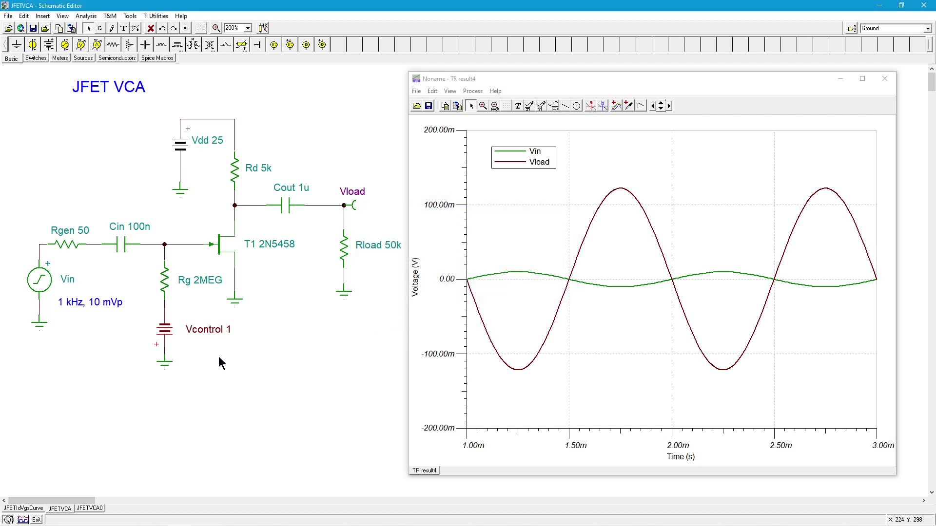
{"action": "left_click", "coordinate": [246, 375]}
- Run a transient analysis at Vcontrol 1 V and compare its ~85 mV Vload peak with the earlier ~120 mV result
{"action": "left_click", "coordinate": [89, 18]}
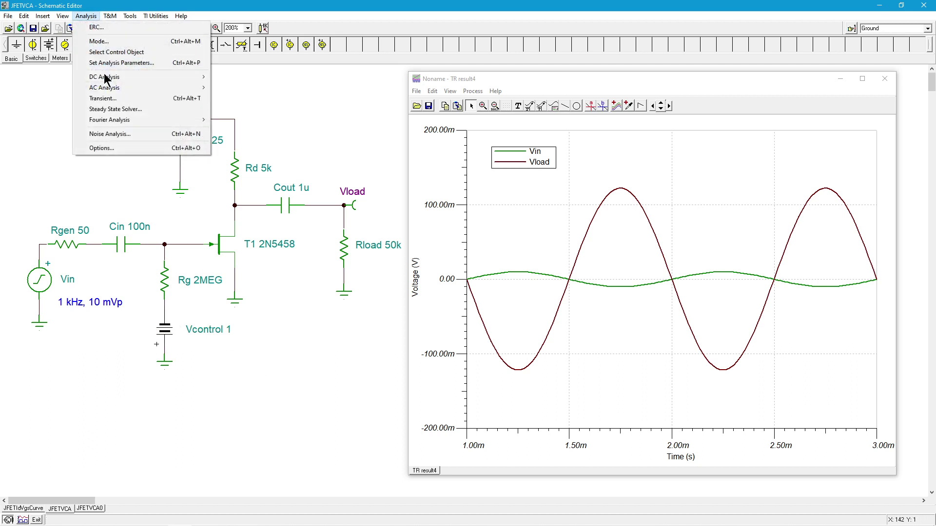
{"action": "left_click", "coordinate": [117, 99]}
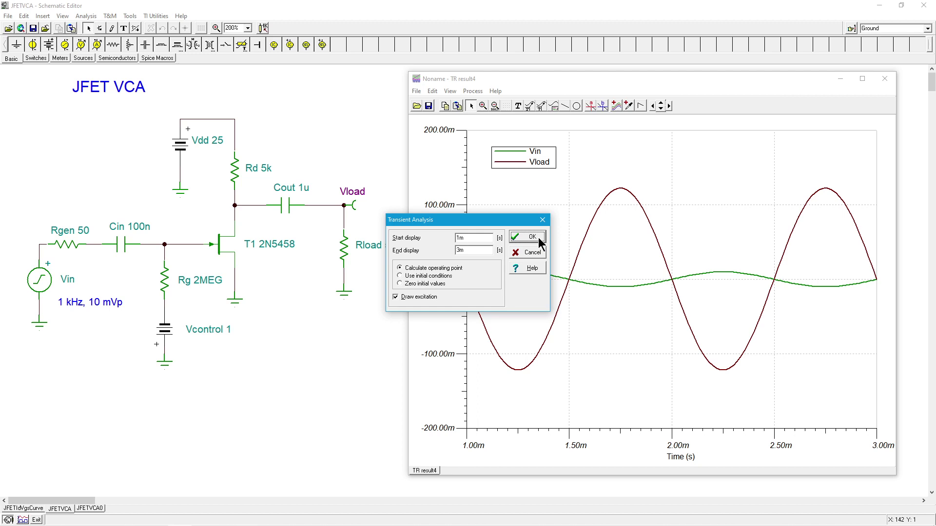
{"action": "left_click", "coordinate": [538, 238]}
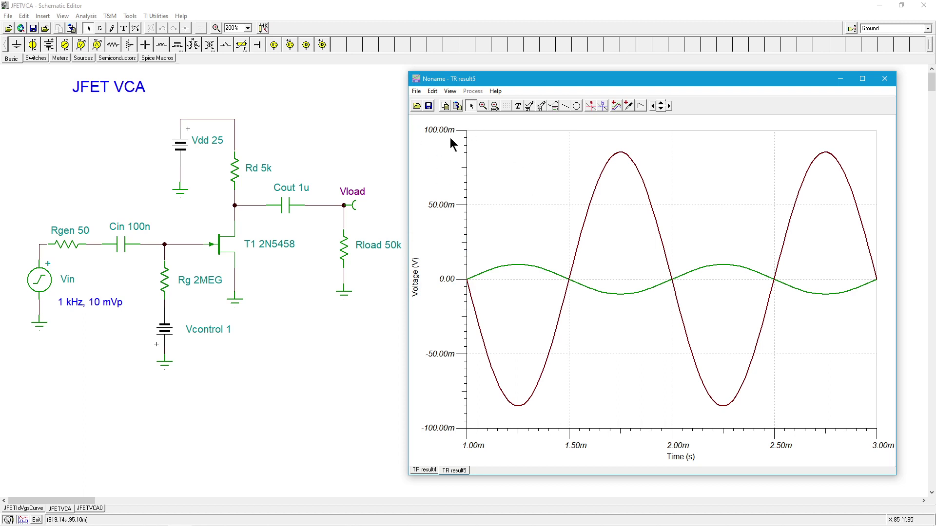
{"action": "left_click", "coordinate": [424, 470]}
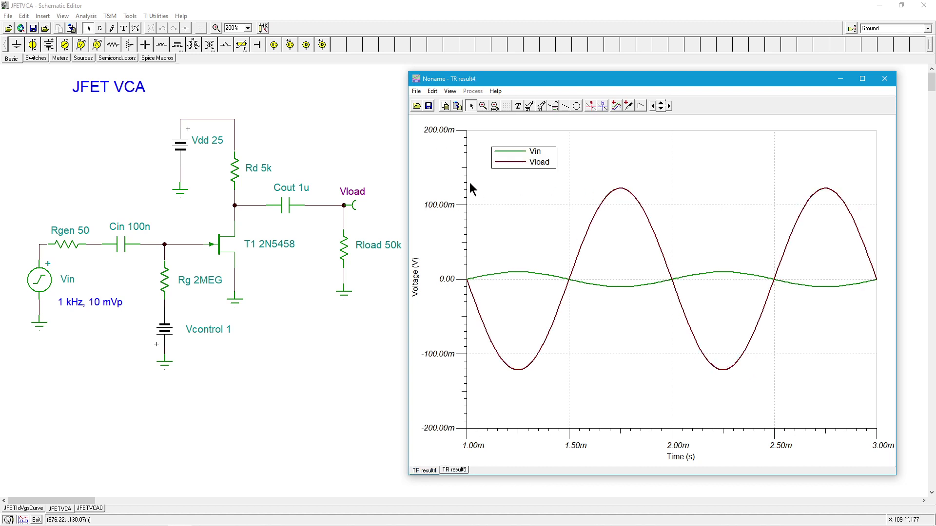
{"action": "left_click", "coordinate": [456, 470]}
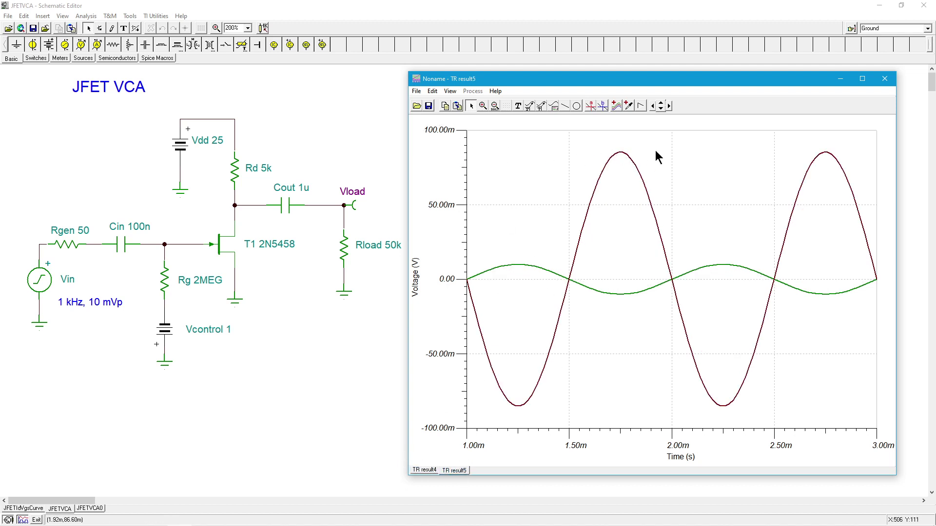
{"action": "left_click", "coordinate": [590, 105]}
{"action": "left_click", "coordinate": [636, 166]}
{"action": "left_click_drag", "start_coordinate": [635, 122], "coordinate": [621, 122]}
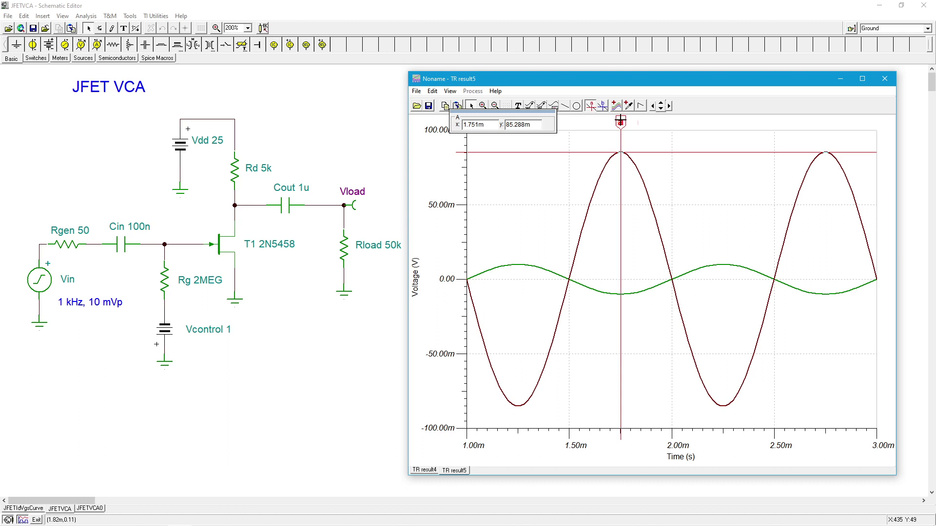
{"action": "left_click", "coordinate": [590, 104]}
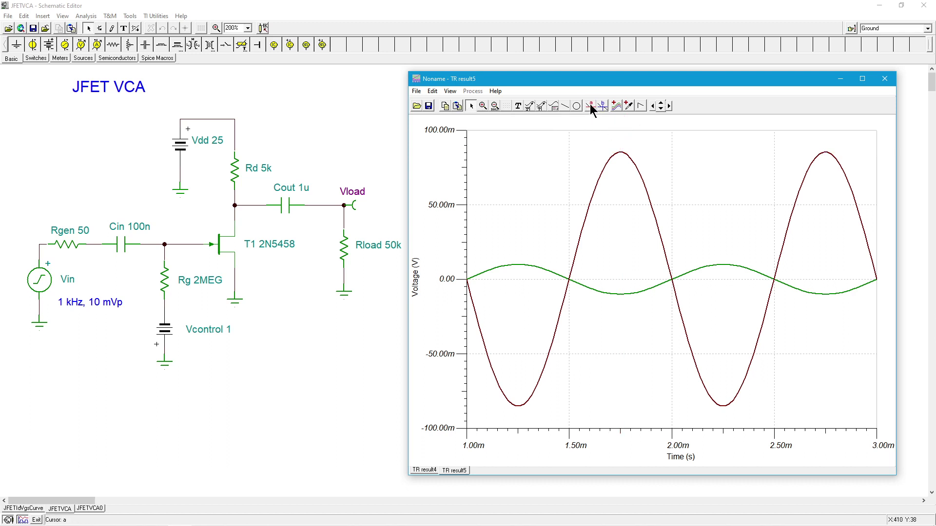
{"action": "double_click", "coordinate": [168, 334]}
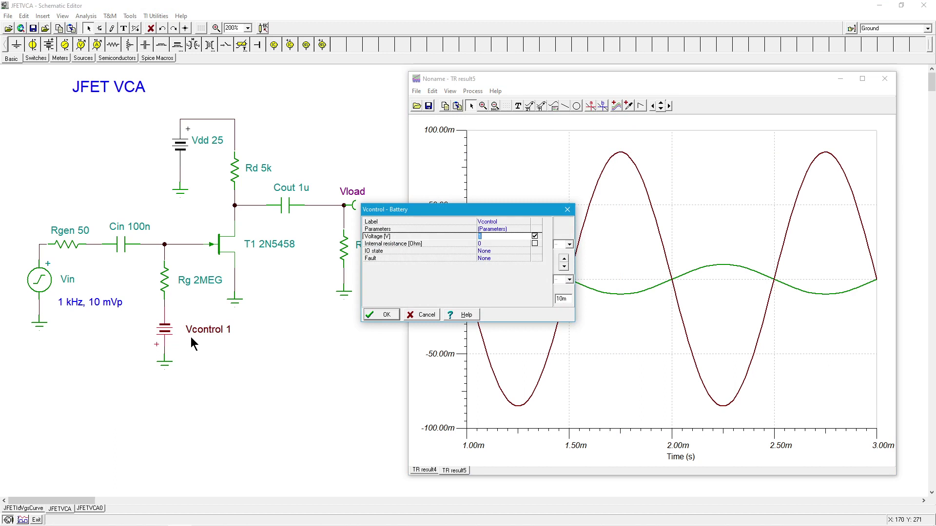
{"action": "left_click", "coordinate": [384, 315]}
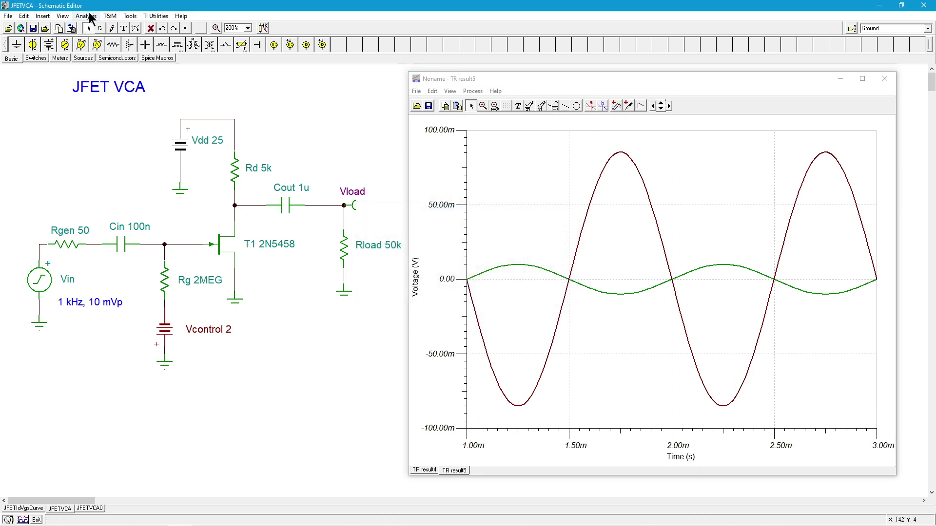
{"action": "left_click", "coordinate": [90, 18]}
{"action": "left_click", "coordinate": [122, 95]}
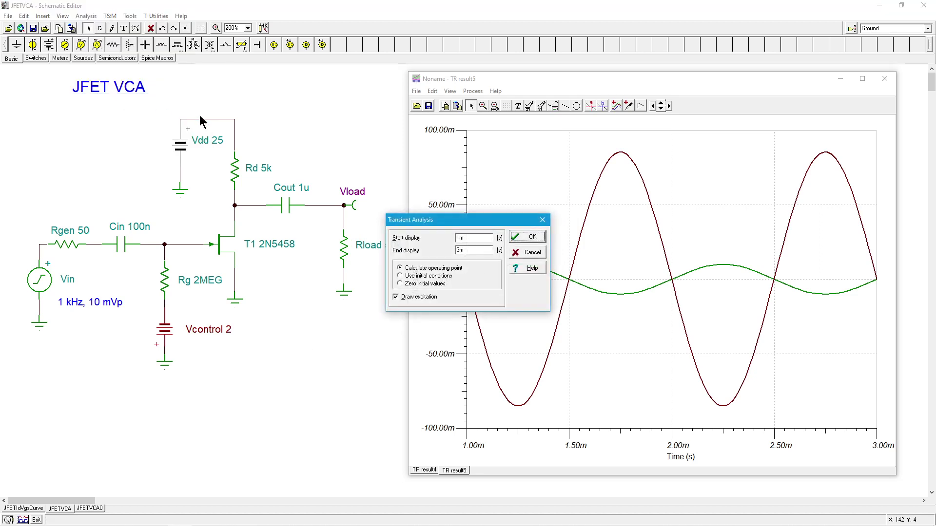
{"action": "left_click", "coordinate": [541, 236]}
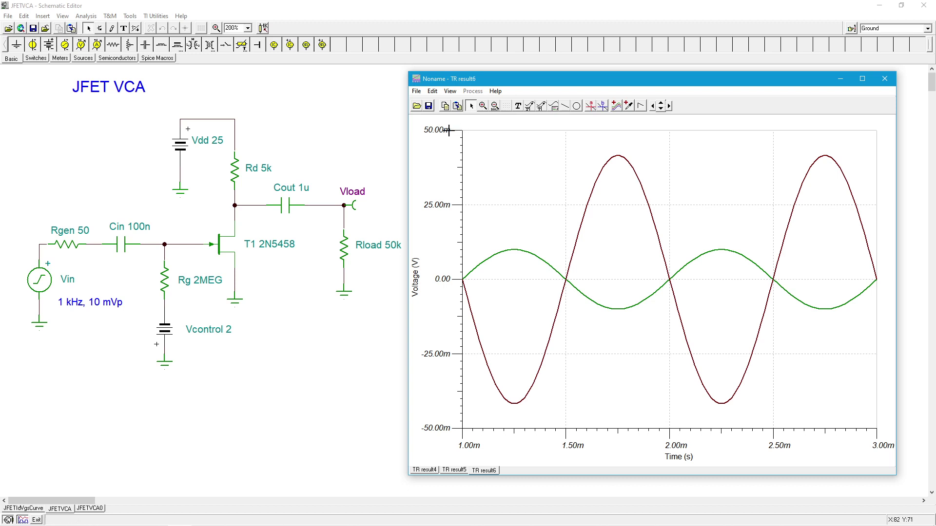
{"action": "left_click", "coordinate": [590, 105]}
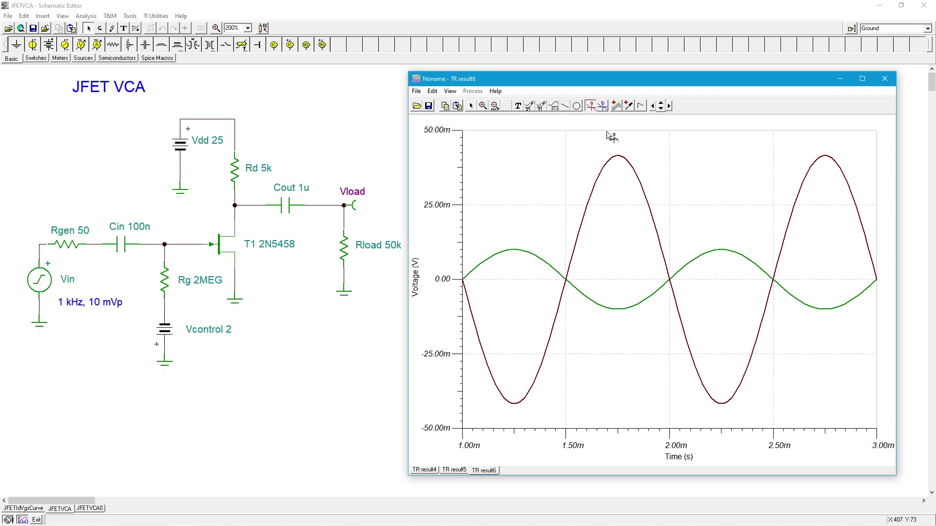
{"action": "left_click", "coordinate": [620, 155]}
{"action": "left_click_drag", "start_coordinate": [619, 121], "coordinate": [617, 123]}
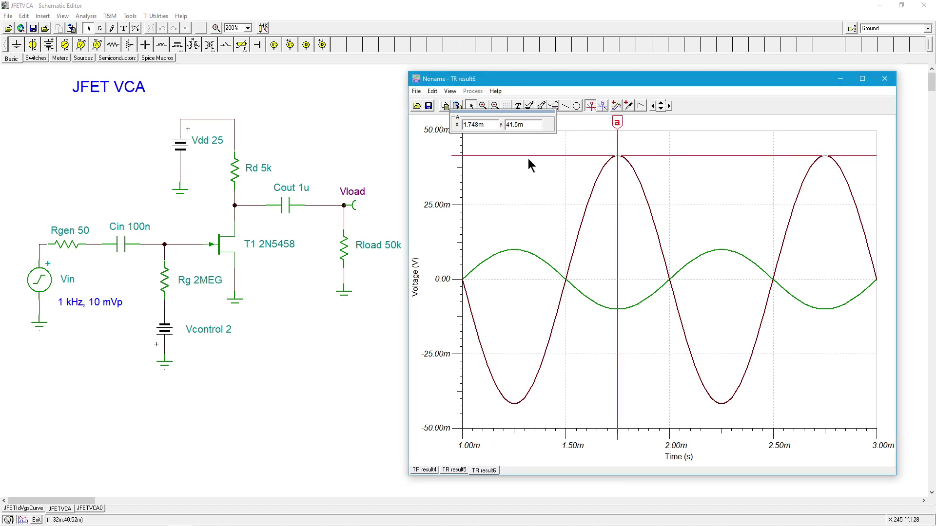
{"action": "left_click", "coordinate": [589, 106]}
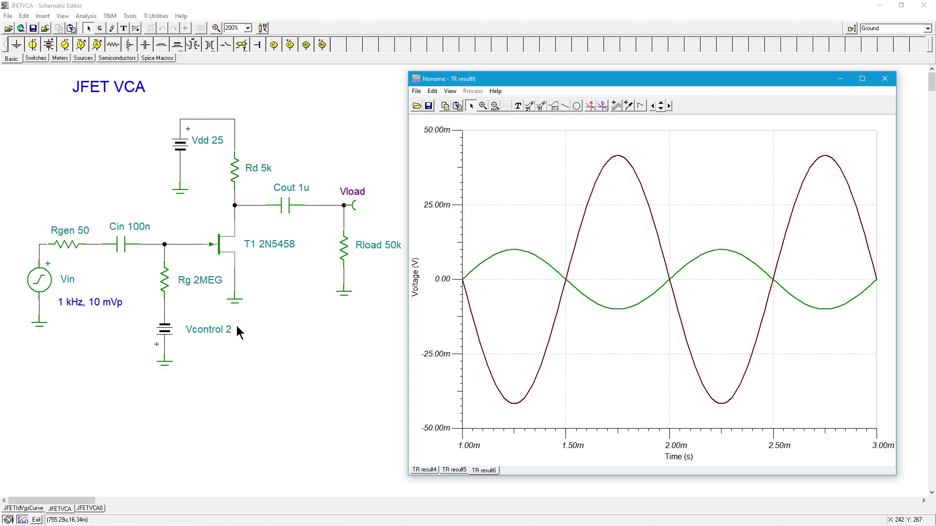
- Change the Vcontrol battery's voltage from 2 V to 2.7 V
{"action": "double_click", "coordinate": [193, 334]}
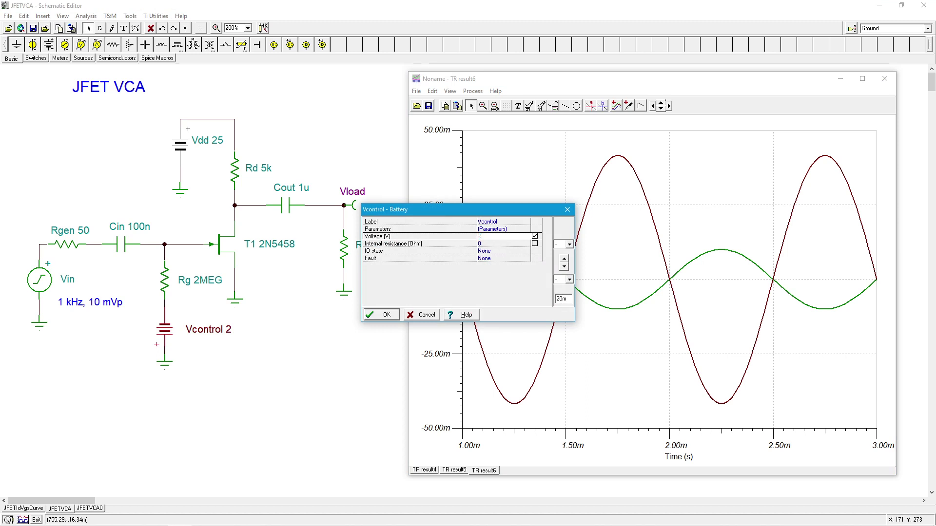
{"action": "left_click", "coordinate": [390, 314]}
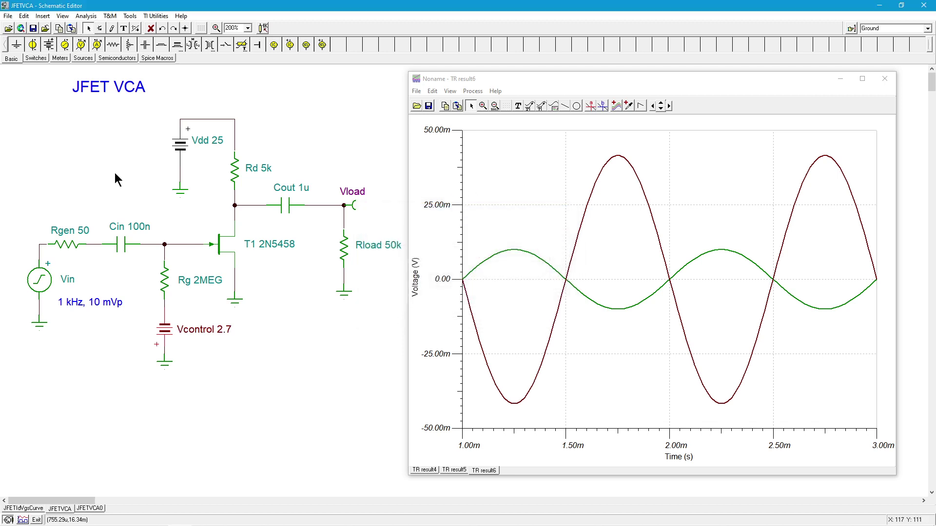
{"action": "double_click", "coordinate": [221, 246]}
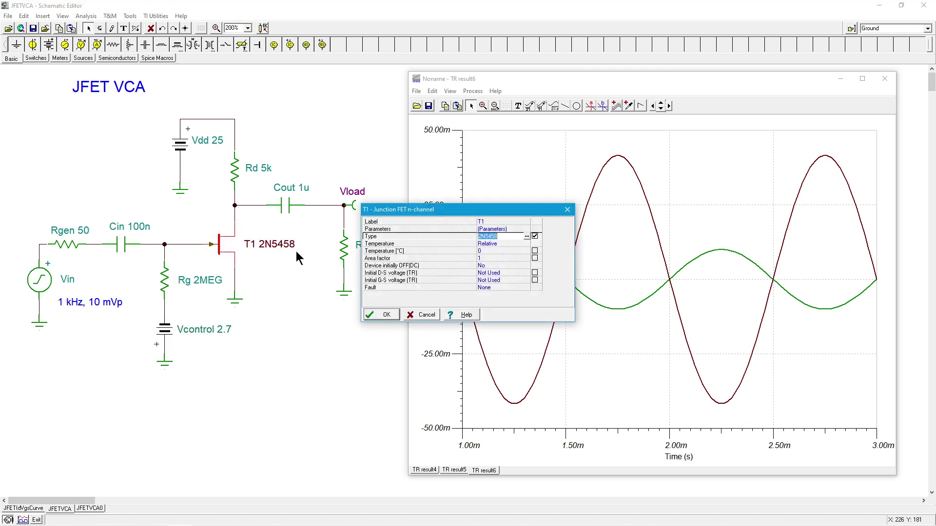
{"action": "left_click", "coordinate": [526, 237]}
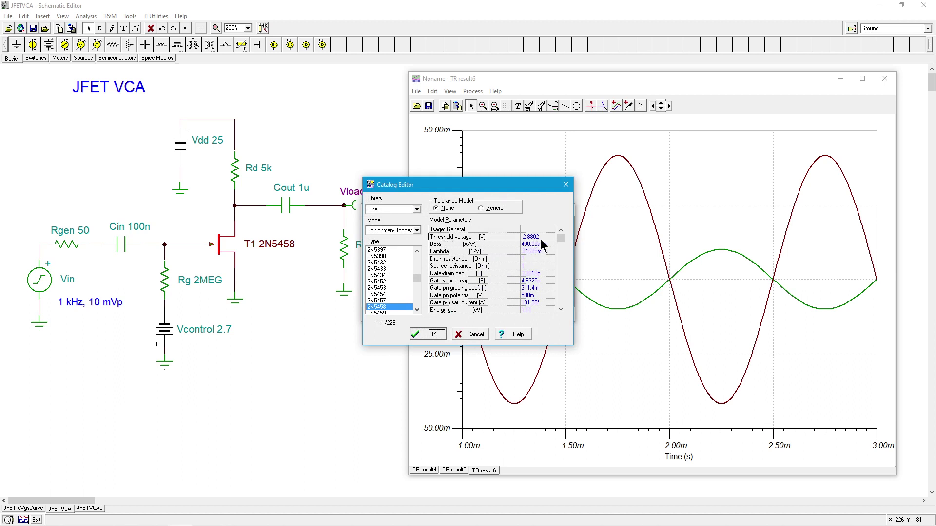
{"action": "left_click", "coordinate": [475, 336]}
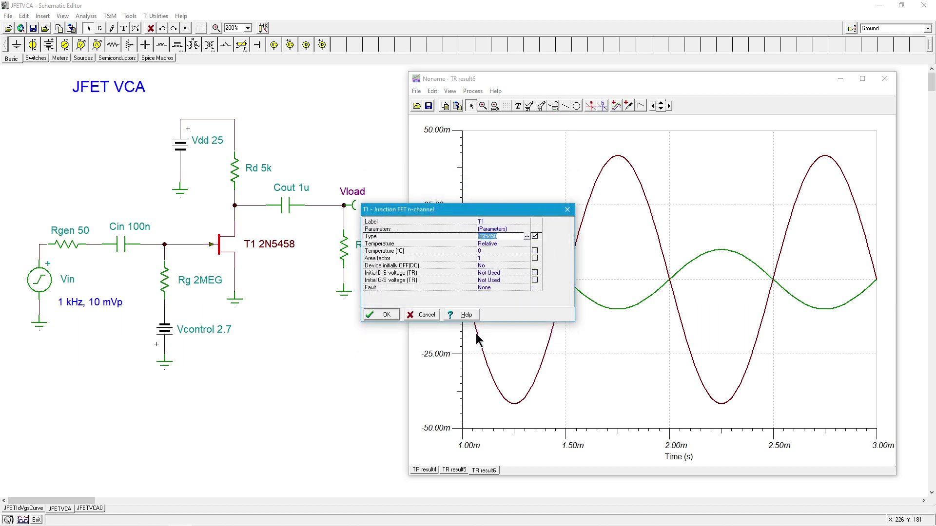
{"action": "left_click", "coordinate": [385, 315]}
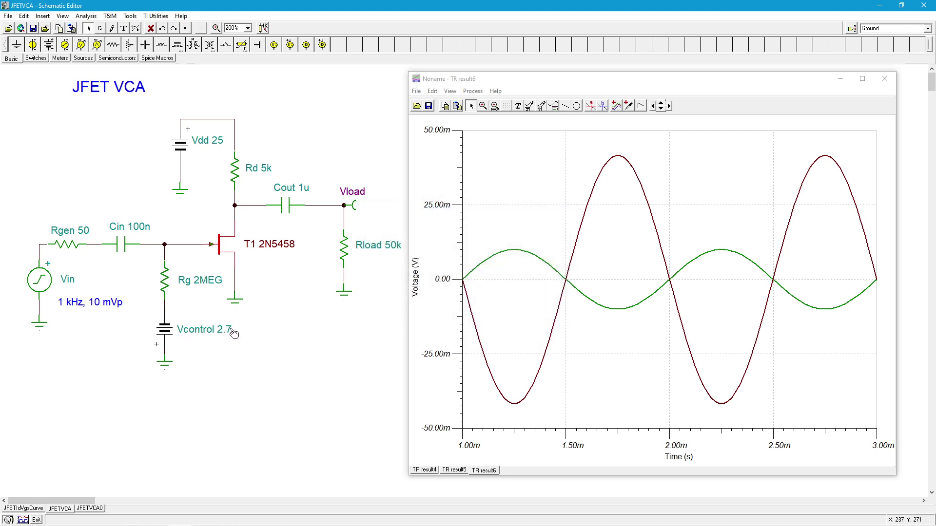
- Run a transient analysis at Vcontrol 2.7 V and add a Vin/Vload legend to the plot
{"action": "left_click", "coordinate": [90, 17]}
{"action": "left_click", "coordinate": [117, 97]}
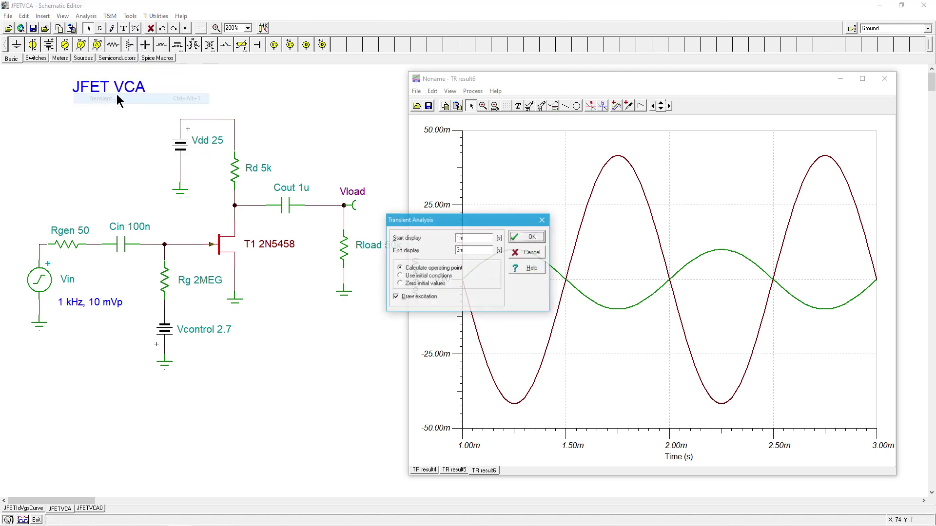
{"action": "left_click", "coordinate": [532, 236]}
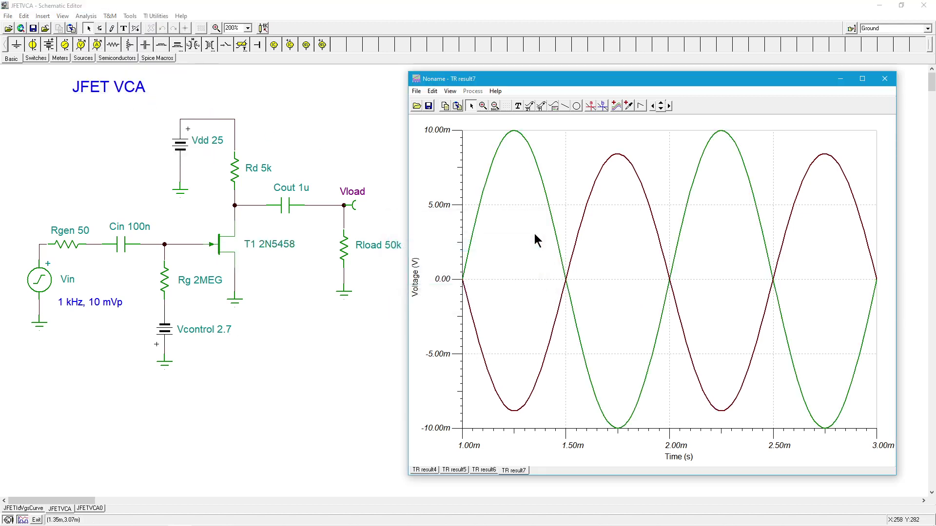
{"action": "left_click", "coordinate": [517, 106]}
{"action": "left_click", "coordinate": [543, 138]}
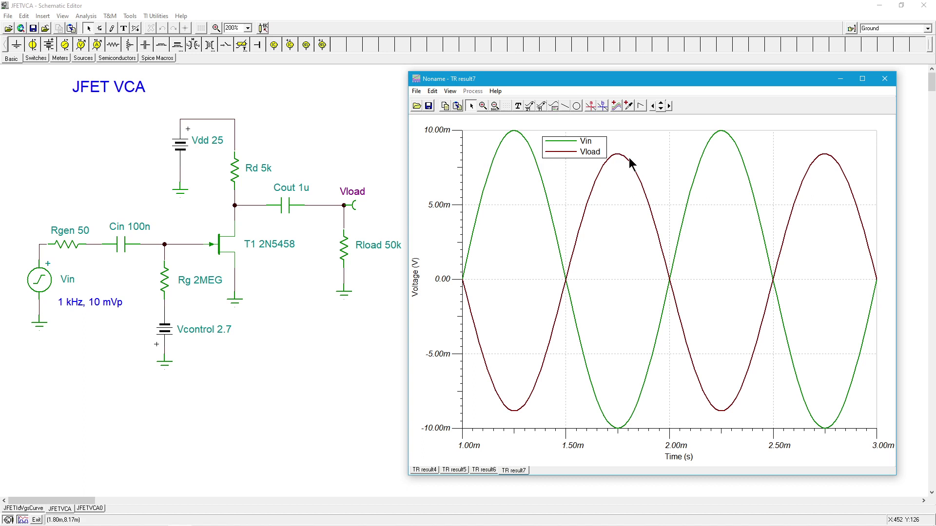
- Set the Vcontrol battery's voltage to 3 V
{"action": "double_click", "coordinate": [202, 331]}
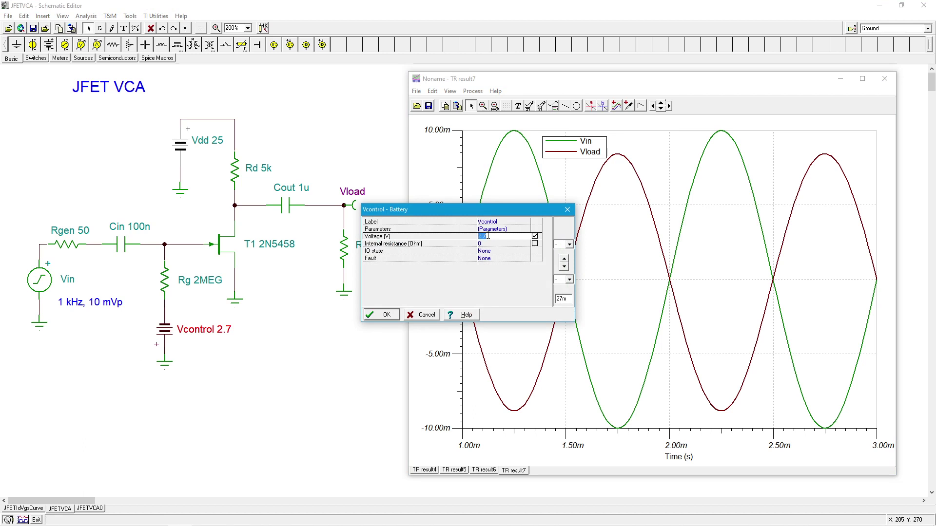
{"action": "type", "text": "3"}
{"action": "left_click", "coordinate": [383, 316]}
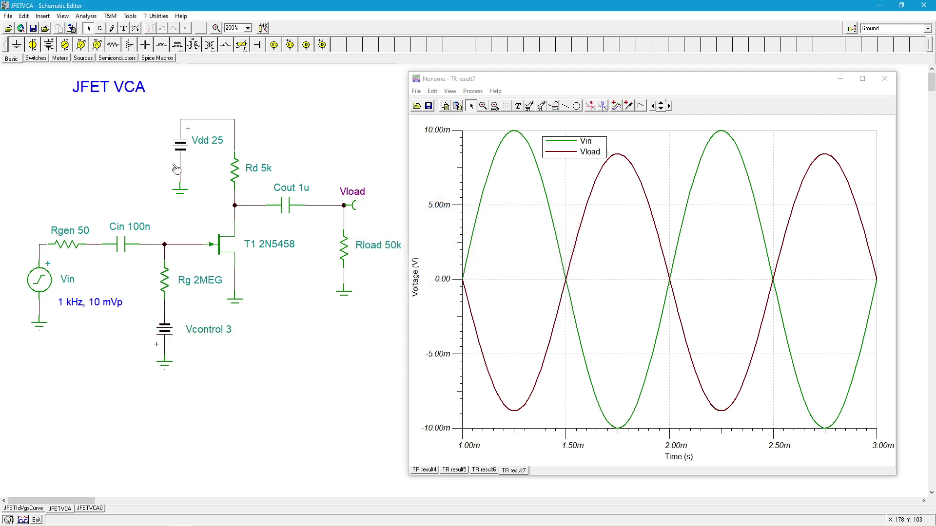
- Run a transient analysis showing Vload flat at zero and add a Vin/Vload legend
{"action": "left_click", "coordinate": [85, 17]}
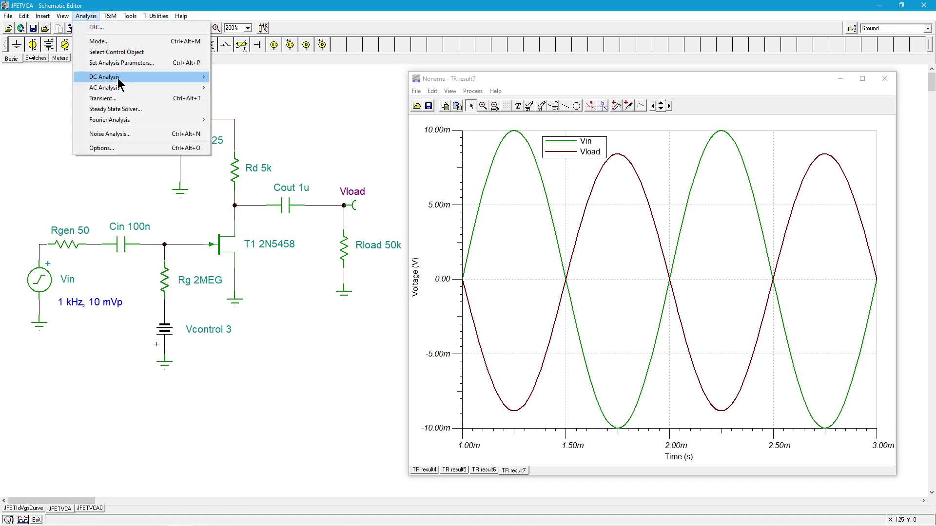
{"action": "left_click", "coordinate": [125, 98]}
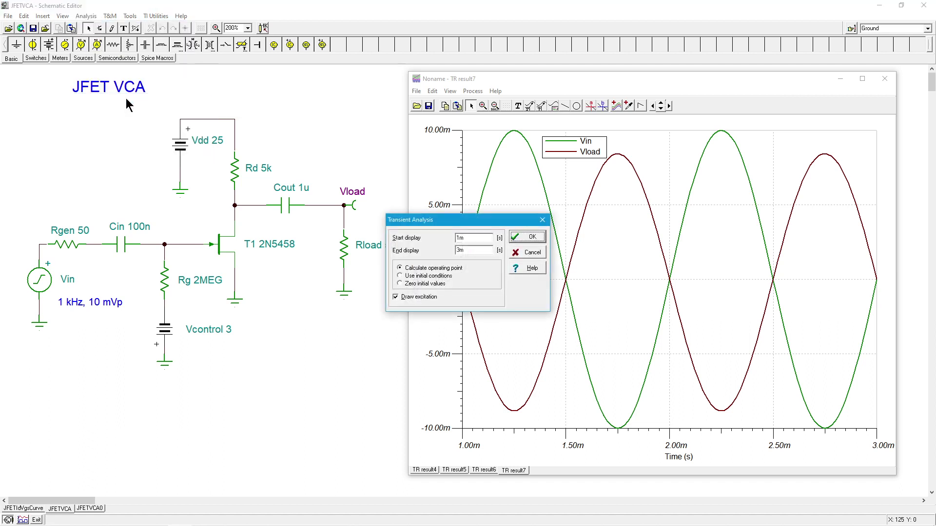
{"action": "left_click", "coordinate": [531, 236]}
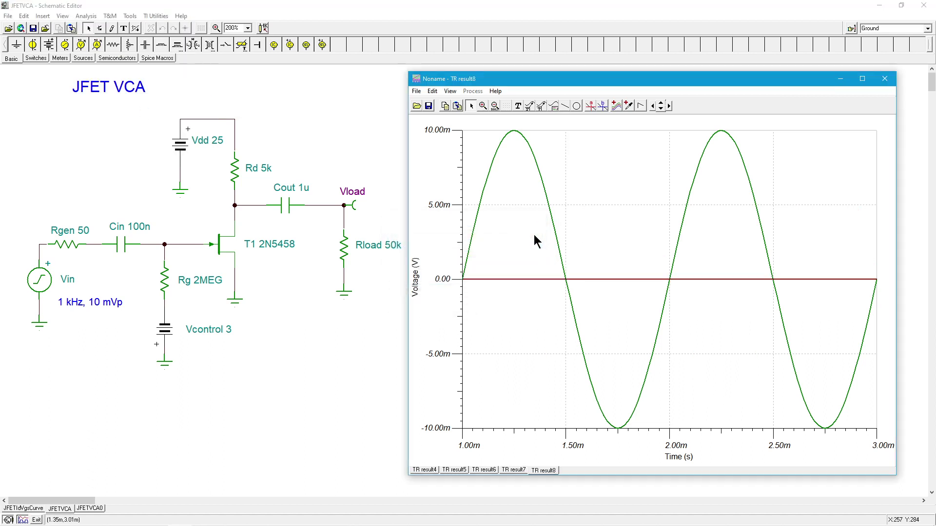
{"action": "left_click", "coordinate": [538, 109]}
{"action": "left_click", "coordinate": [586, 161]}
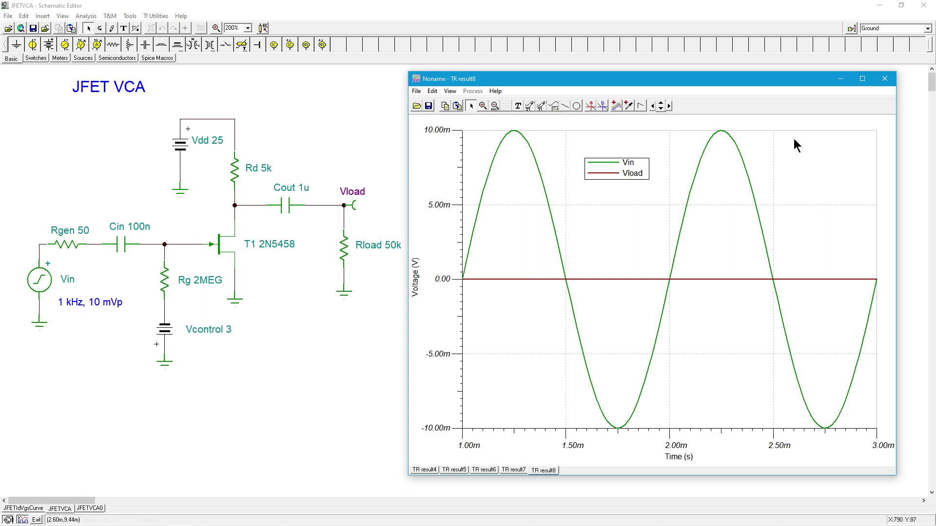
- Close the TR result8 graph, switch to the JFETVCA0 sheet and run a transient analysis
{"action": "left_click", "coordinate": [886, 80]}
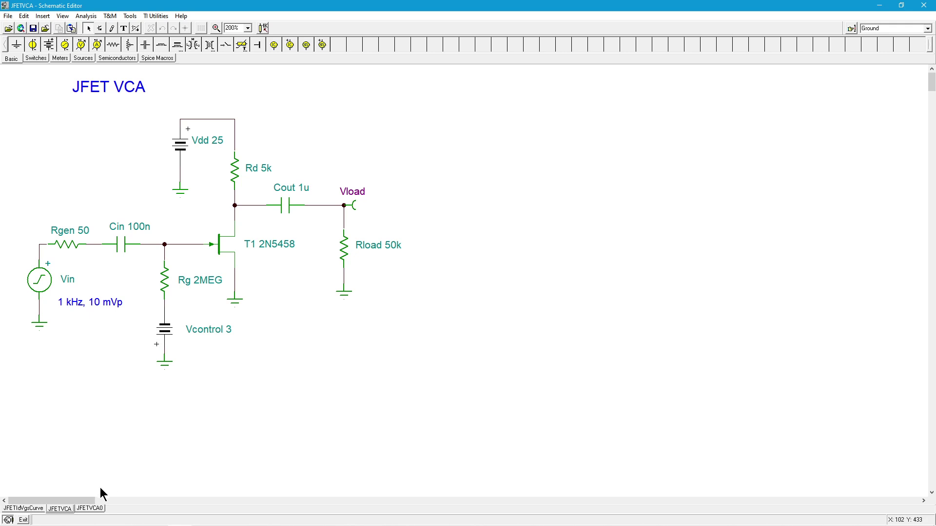
{"action": "left_click", "coordinate": [92, 508]}
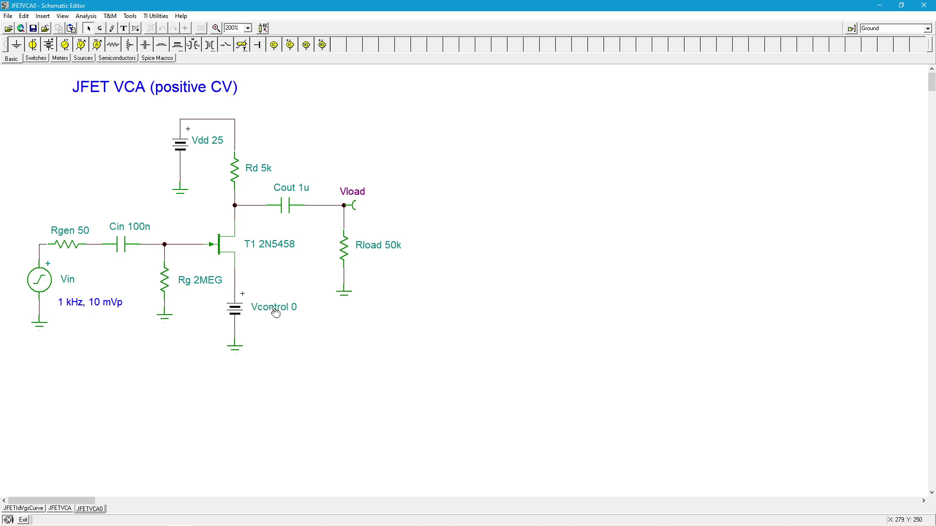
{"action": "left_click", "coordinate": [86, 16]}
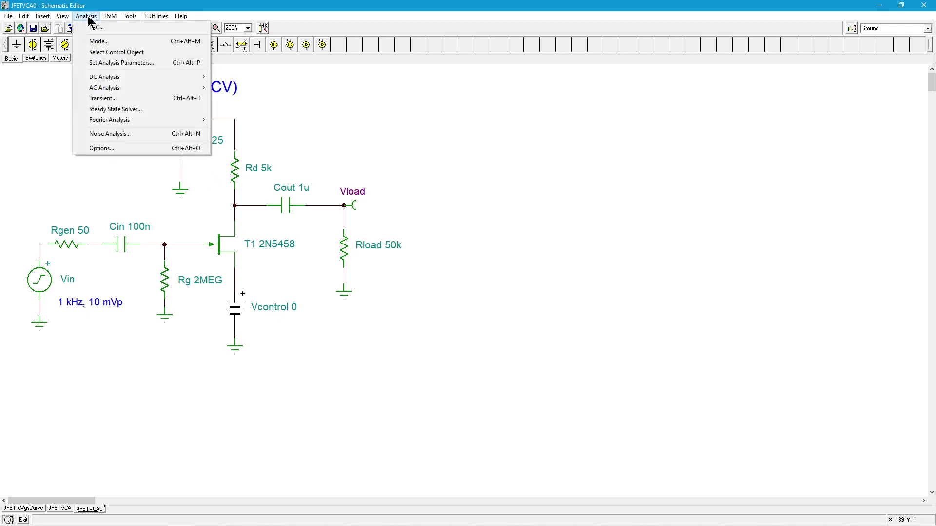
{"action": "left_click", "coordinate": [101, 99]}
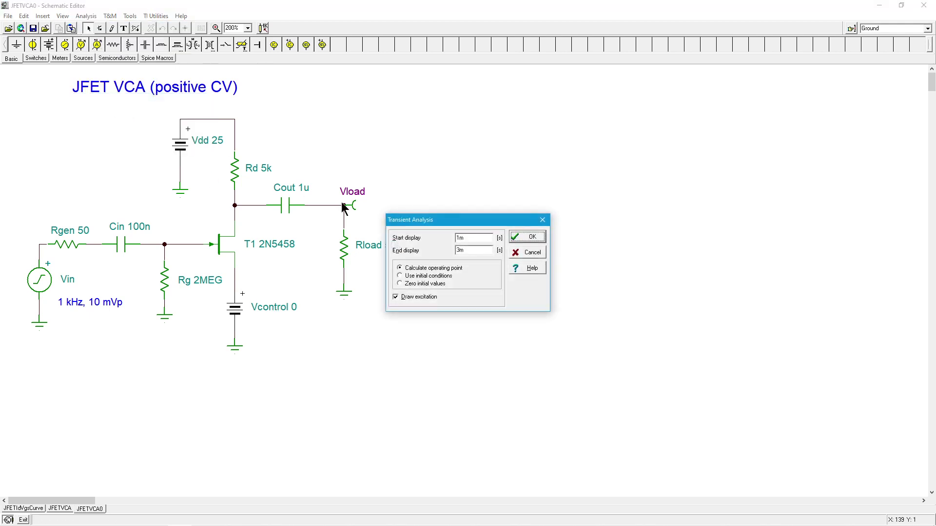
{"action": "left_click", "coordinate": [532, 237]}
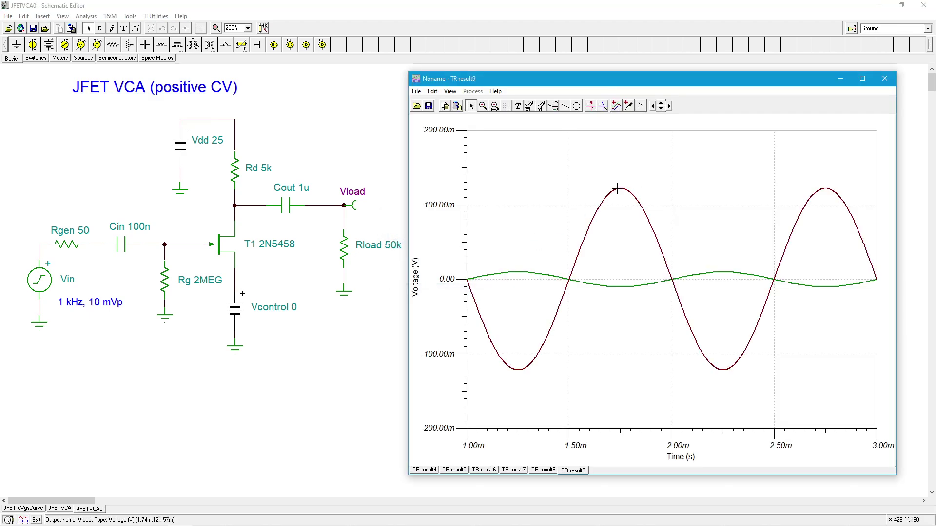
{"action": "left_click", "coordinate": [426, 470]}
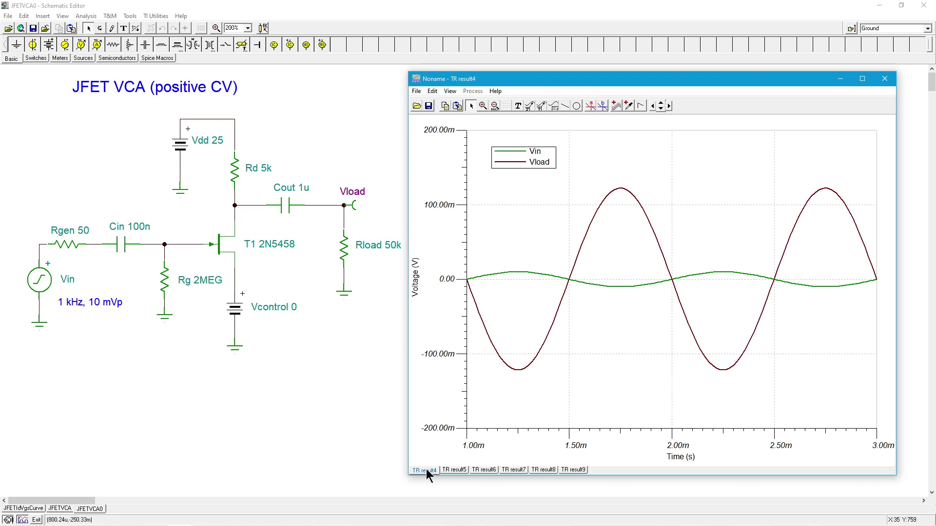
{"action": "left_click", "coordinate": [577, 470]}
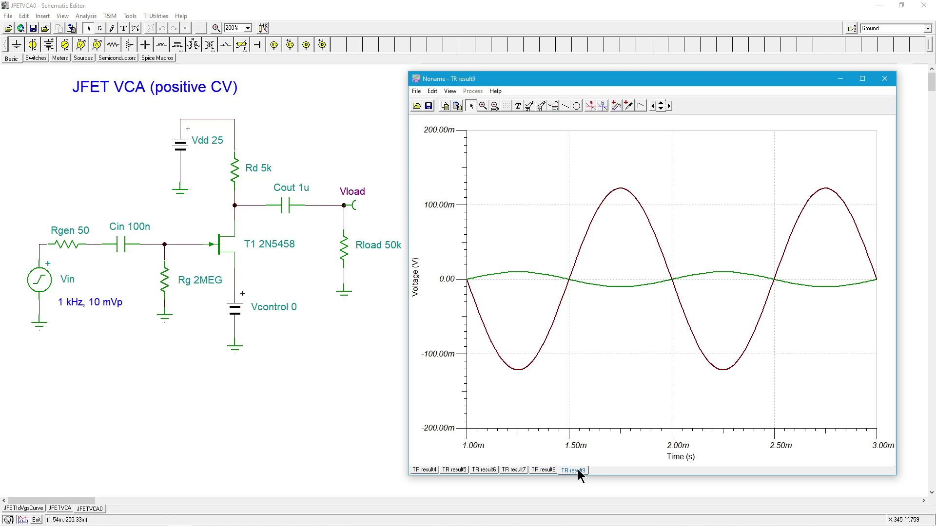
{"action": "left_click", "coordinate": [424, 469]}
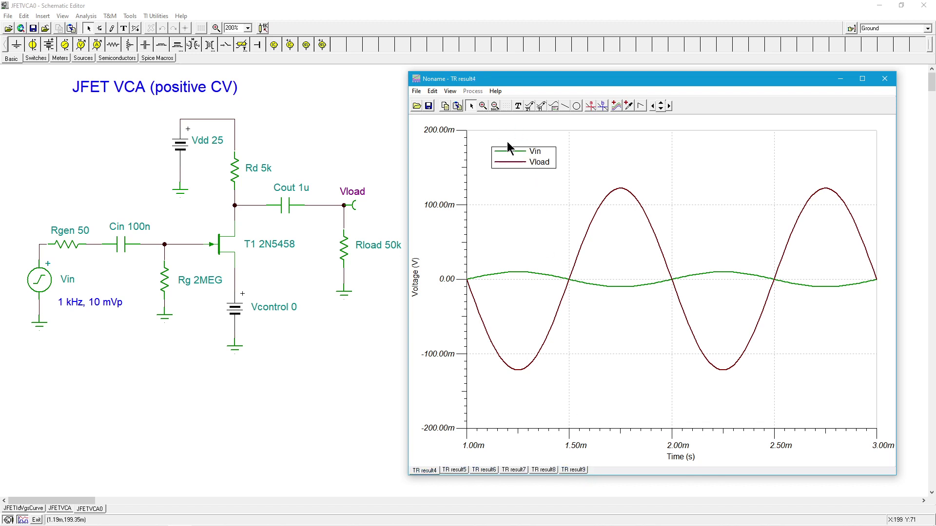
{"action": "left_click", "coordinate": [576, 470]}
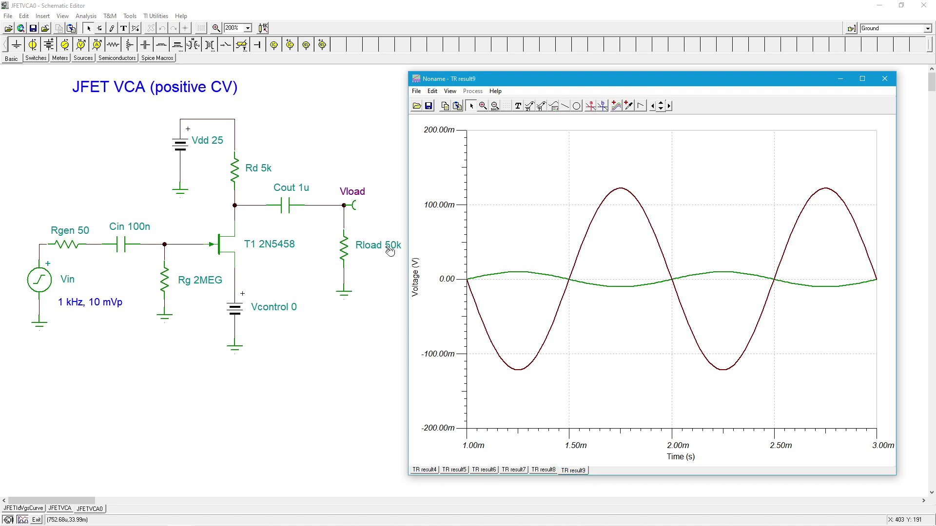
- Set the Vcontrol battery's voltage to 2 V
{"action": "double_click", "coordinate": [234, 309]}
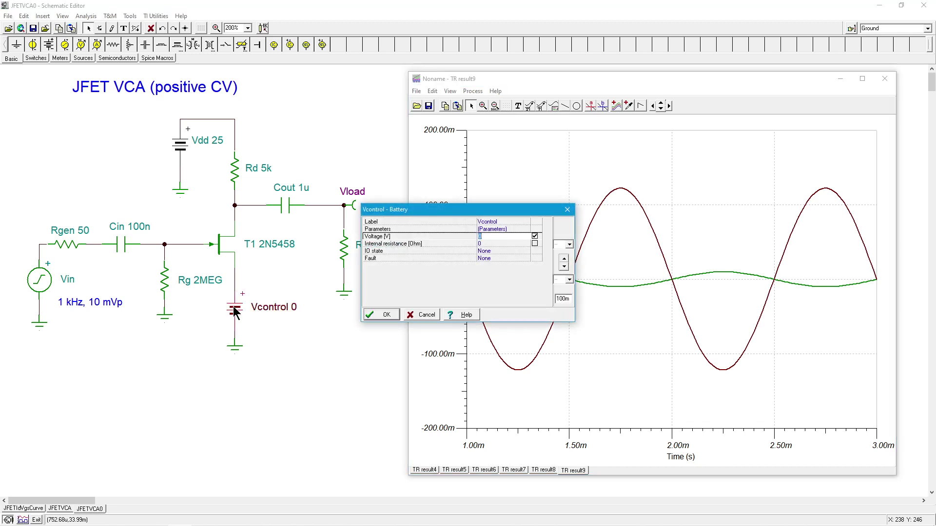
{"action": "type", "text": "2"}
{"action": "left_click", "coordinate": [385, 315]}
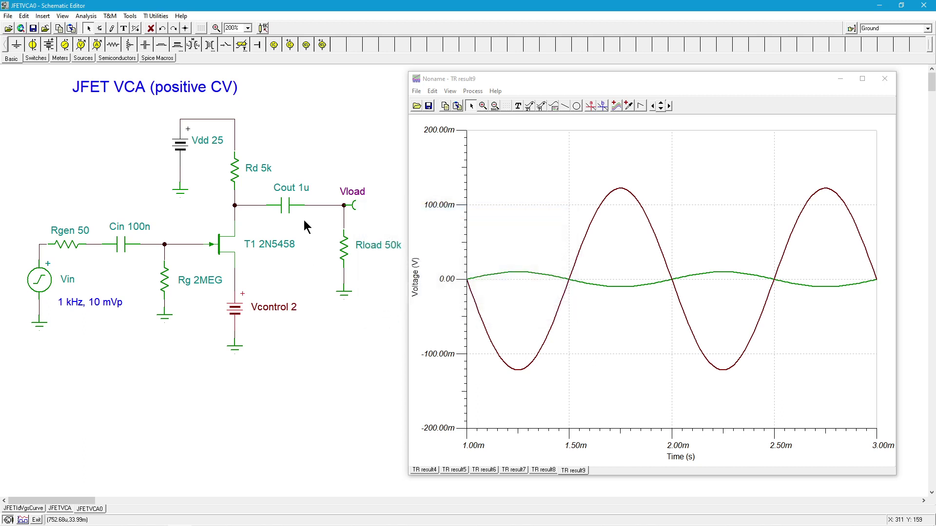
- Run a transient analysis, producing the TR result10 plot
{"action": "left_click", "coordinate": [85, 16]}
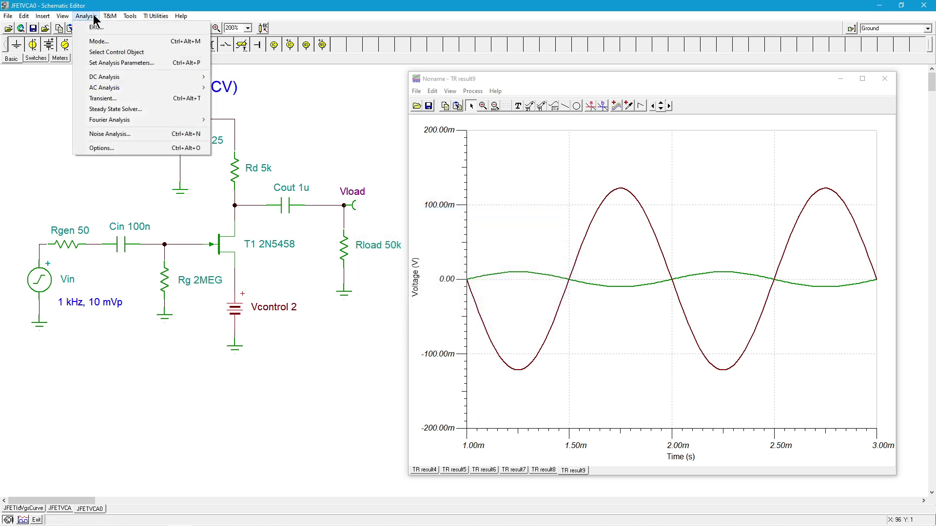
{"action": "left_click", "coordinate": [103, 98]}
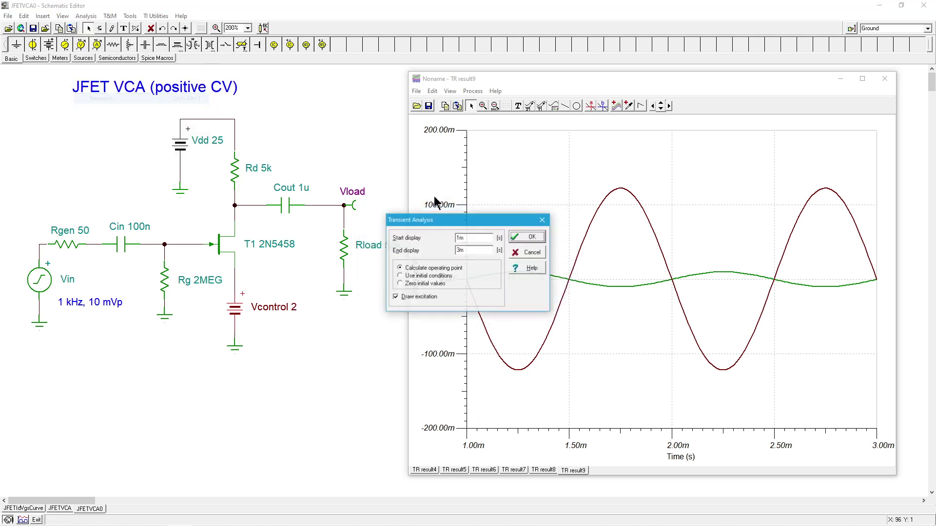
{"action": "left_click", "coordinate": [533, 236]}
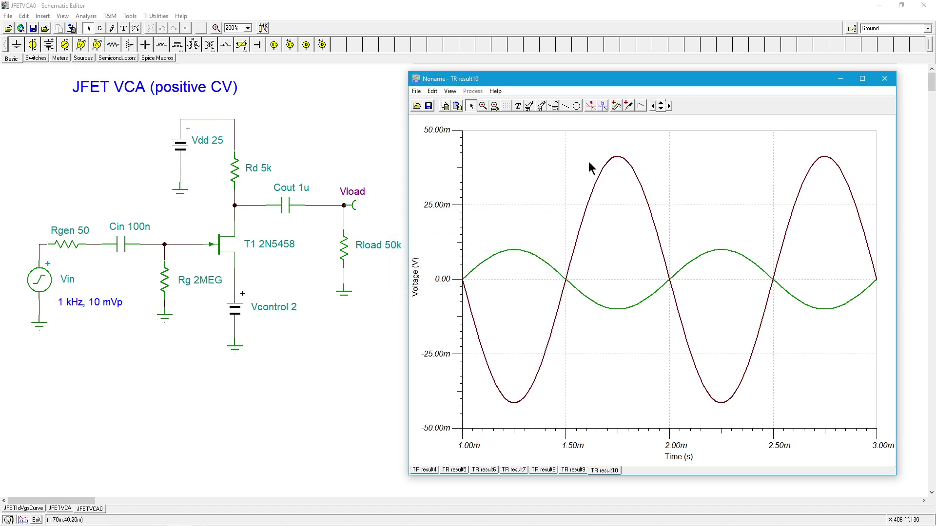
- Measure the Vload peak (about 41.3 mV) with cursor a, then remove the cursor
{"action": "left_click", "coordinate": [589, 106]}
{"action": "left_click", "coordinate": [614, 157]}
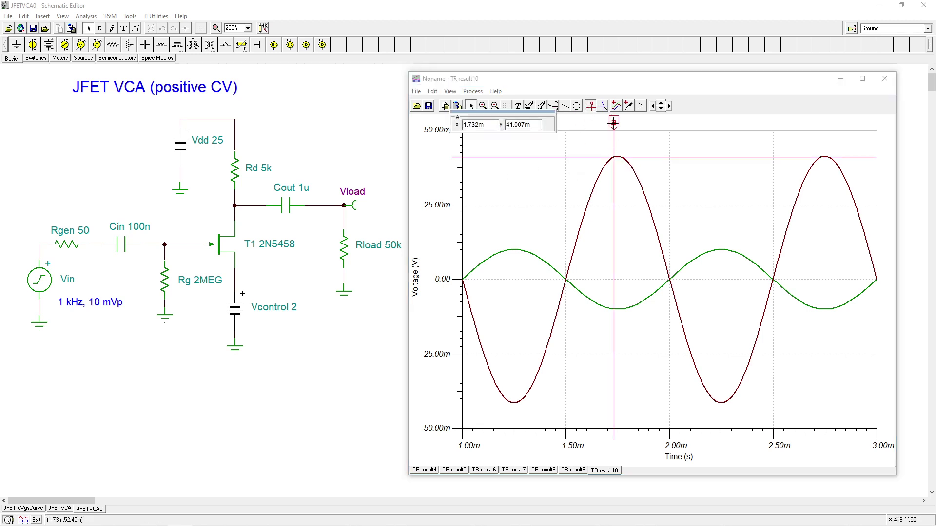
{"action": "left_click_drag", "start_coordinate": [613, 122], "coordinate": [617, 124]}
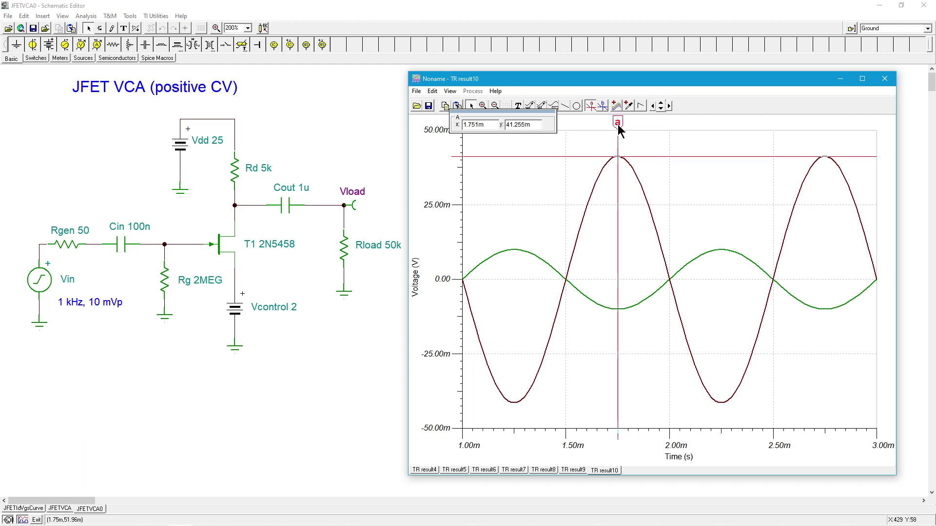
{"action": "left_click_drag", "start_coordinate": [619, 129], "coordinate": [617, 129]}
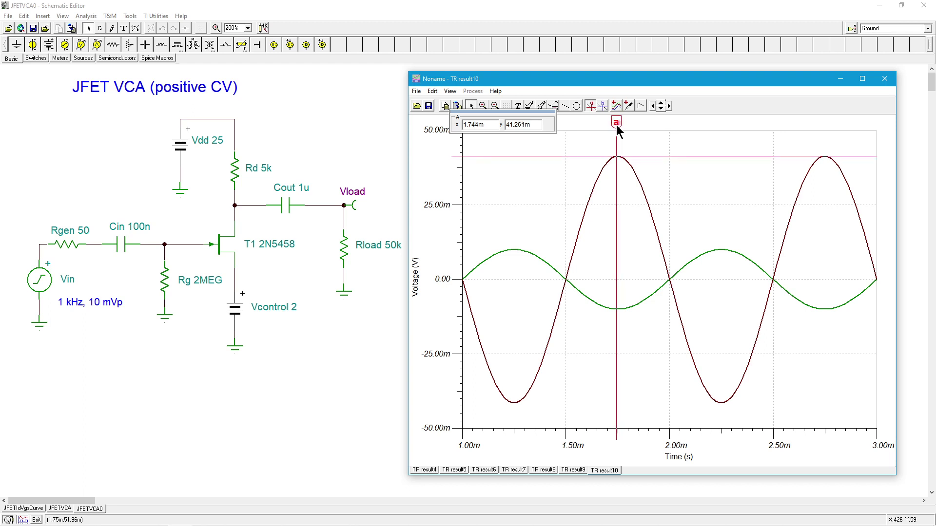
{"action": "left_click", "coordinate": [590, 108]}
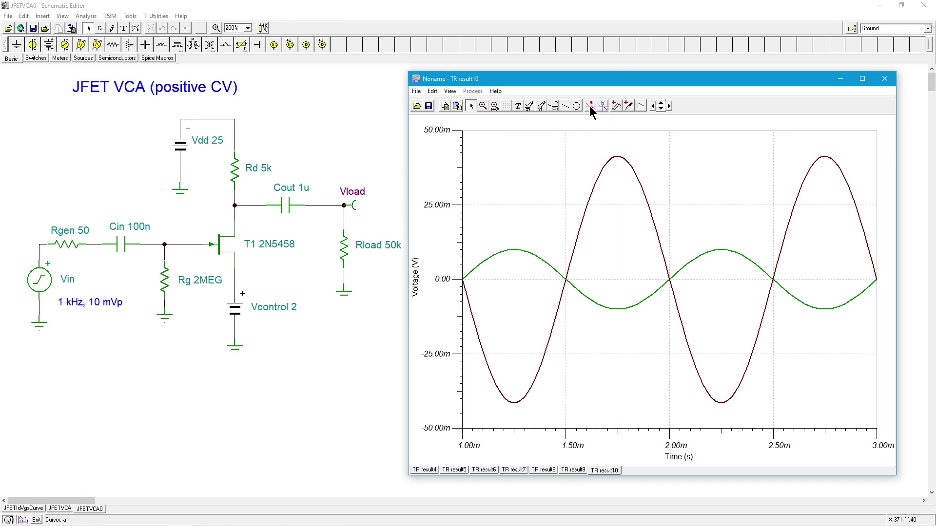
- Set the Vcontrol battery's voltage to 2.9 V
{"action": "left_click", "coordinate": [241, 314]}
{"action": "double_click", "coordinate": [240, 314]}
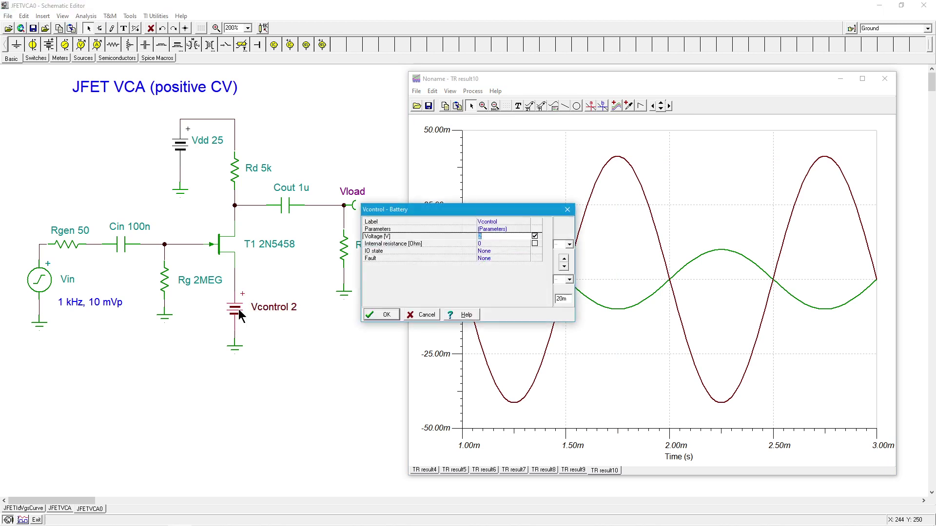
{"action": "type", "text": "3"}
{"action": "type", "text": "2"}
{"action": "type", "text": ".9"}
{"action": "left_click", "coordinate": [384, 315]}
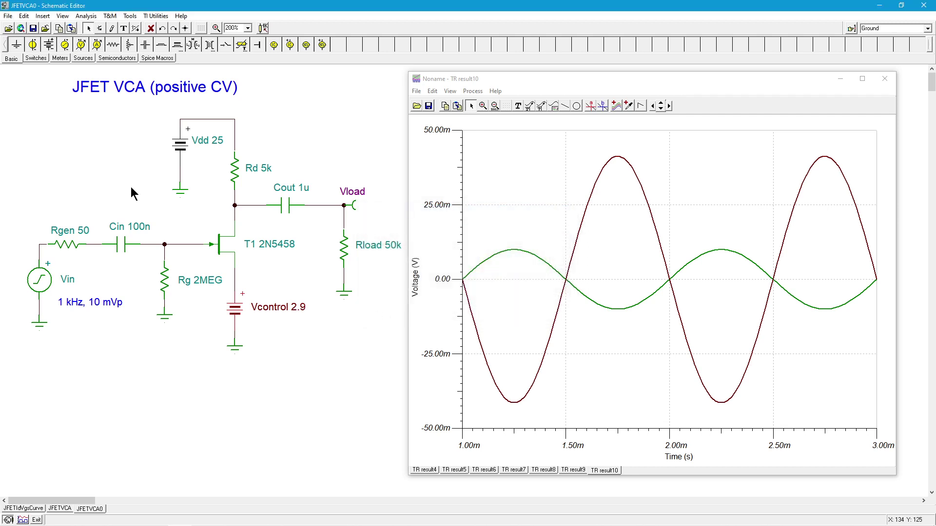
- Run a transient analysis, giving TR result11 with Vload flat at zero
{"action": "left_click", "coordinate": [82, 18]}
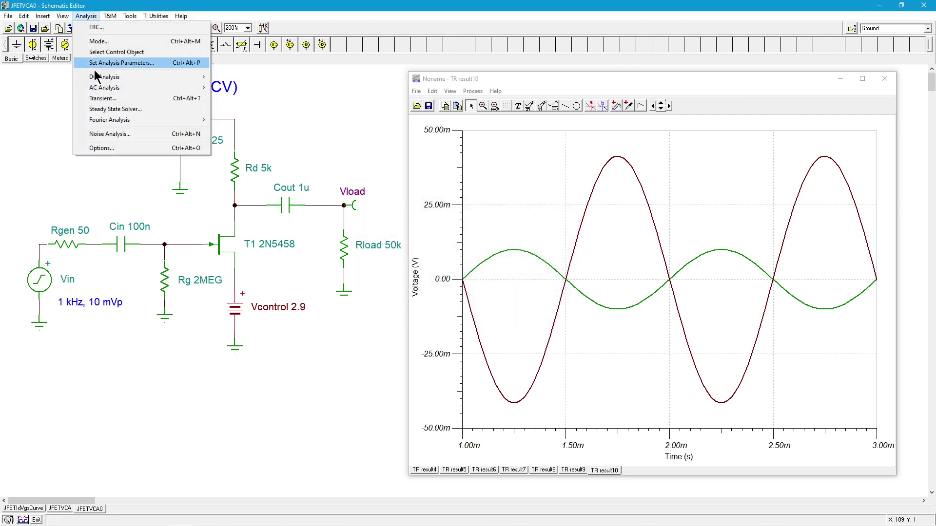
{"action": "left_click", "coordinate": [105, 98]}
{"action": "left_click", "coordinate": [532, 237]}
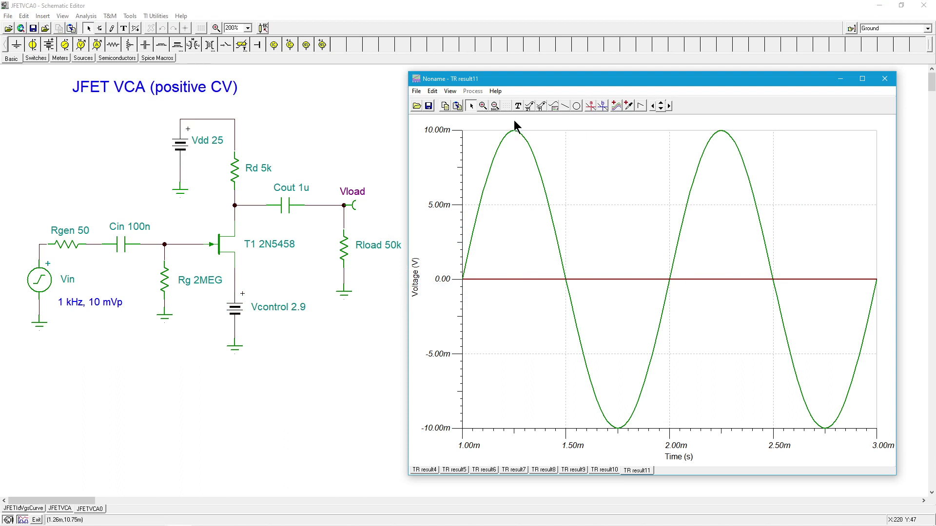
- Zoom twice into the flat TR result11 Vload trace near zero, then return to the TR result10 plot
{"action": "left_click", "coordinate": [483, 106]}
{"action": "left_click_drag", "start_coordinate": [467, 277], "coordinate": [878, 283]}
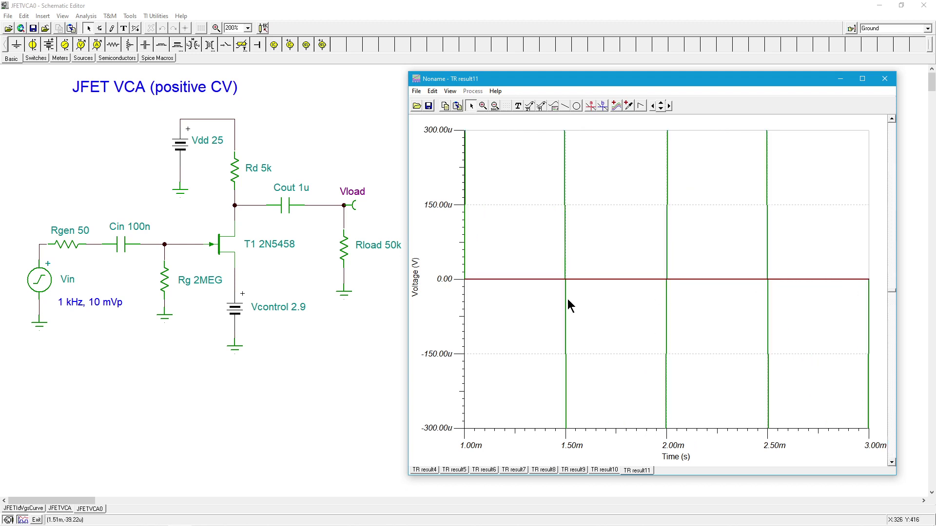
{"action": "left_click", "coordinate": [481, 106]}
{"action": "left_click_drag", "start_coordinate": [468, 278], "coordinate": [879, 284]}
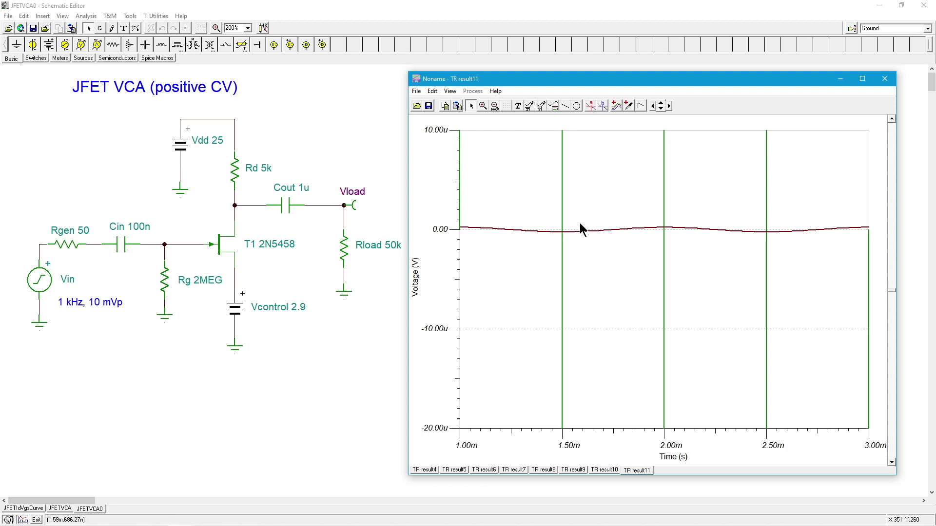
{"action": "left_click", "coordinate": [613, 470]}
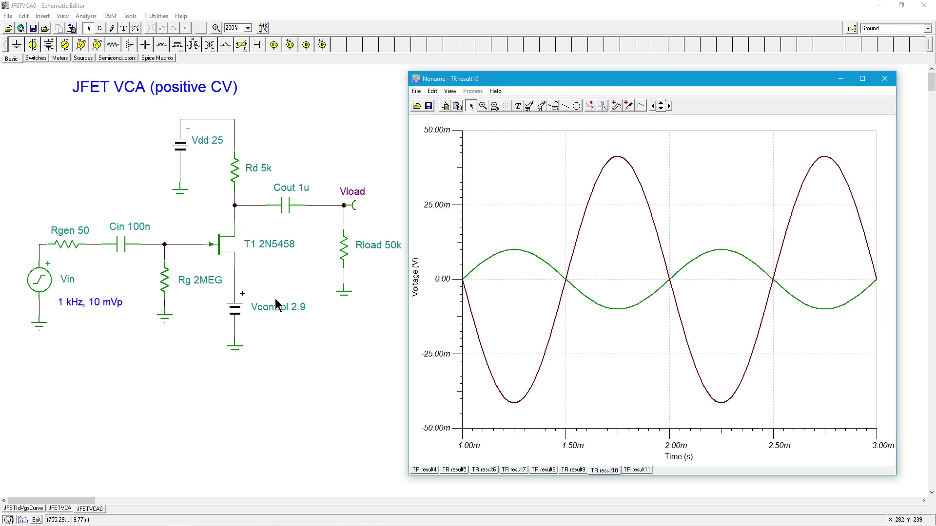
- Close the TR result graph window to reveal the Vcontrol 2.9 schematic
{"action": "left_click", "coordinate": [885, 79]}
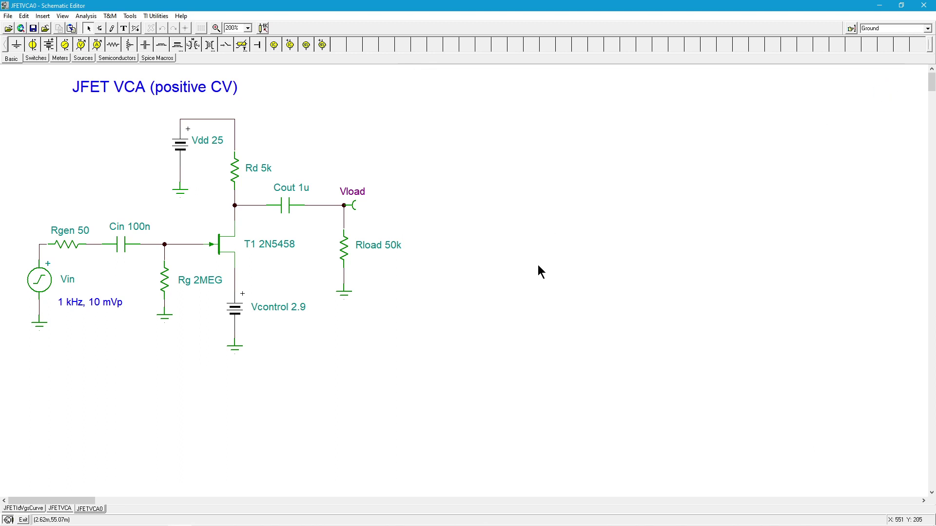